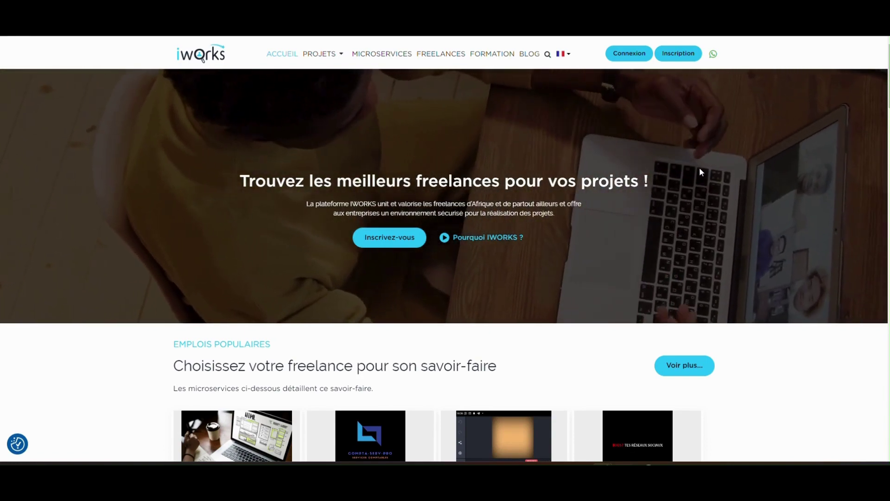
# - Open the login form and sign in to the freelance account by entering the account password
pyautogui.click(621, 56)
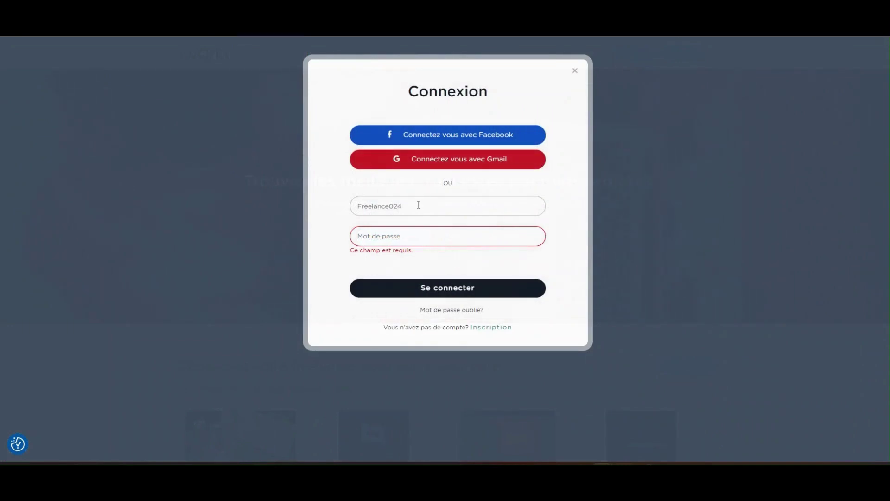
pyautogui.moveTo(430, 206); pyautogui.dragTo(314, 201)
pyautogui.click(400, 239)
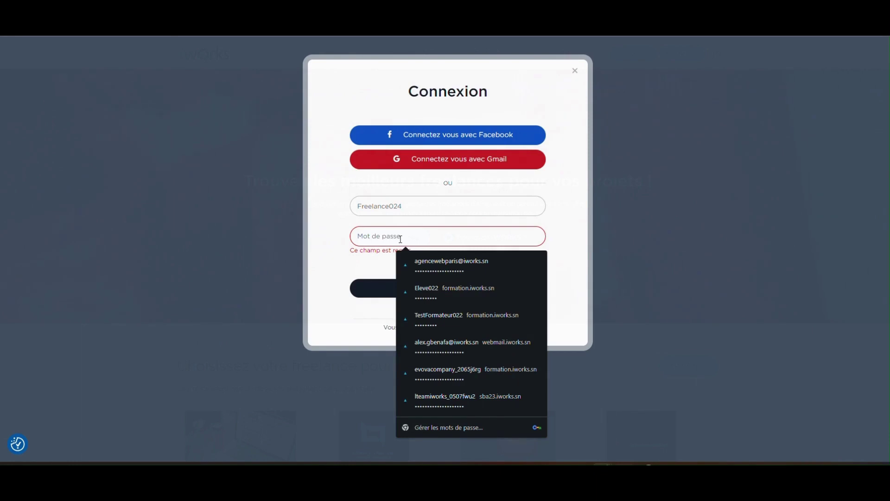
pyautogui.write('•')
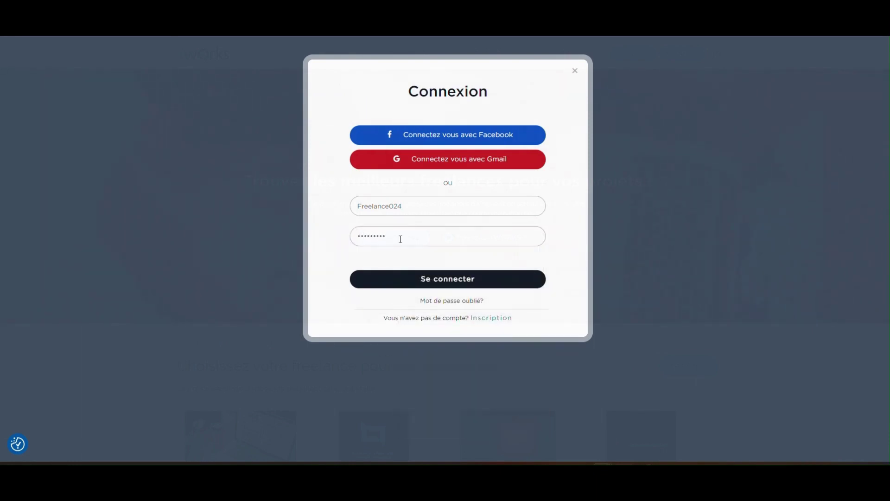
pyautogui.write('••••••••')
pyautogui.press('Return')
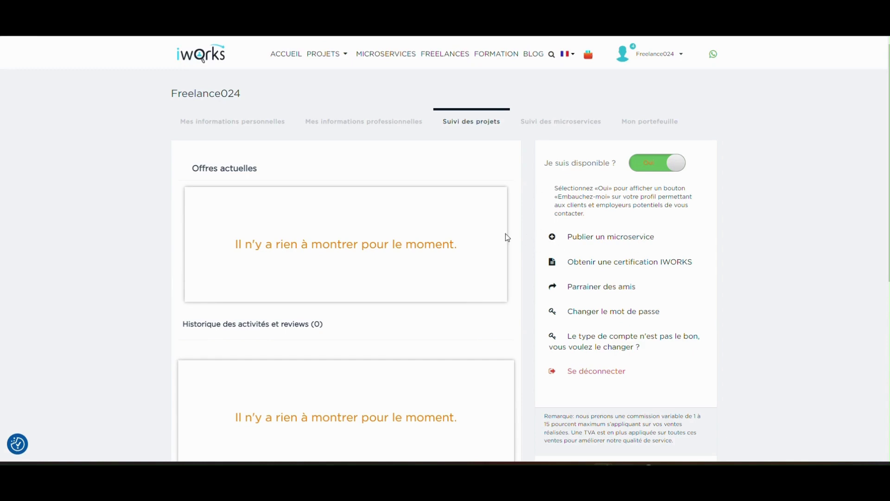
# - Start publishing a new microservice and go over the title, domain and subdomain fields of the overview form
pyautogui.click(591, 243)
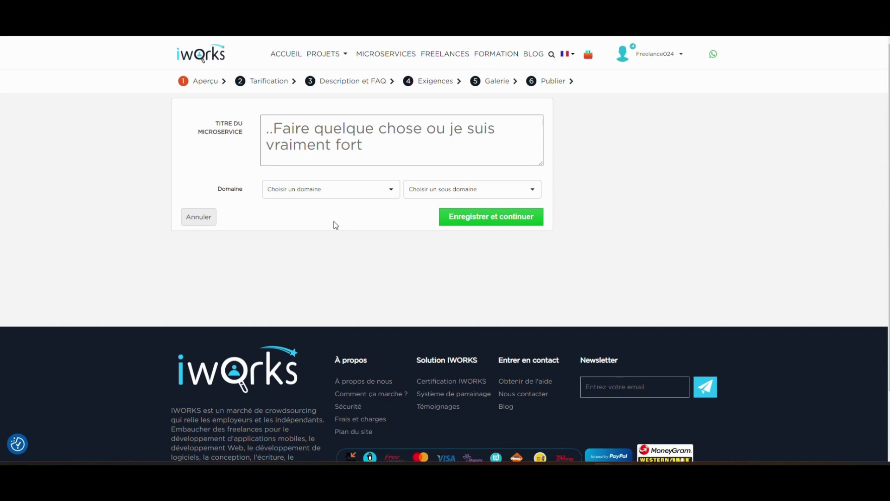
pyautogui.click(324, 158)
pyautogui.click(347, 180)
pyautogui.click(319, 155)
pyautogui.click(532, 190)
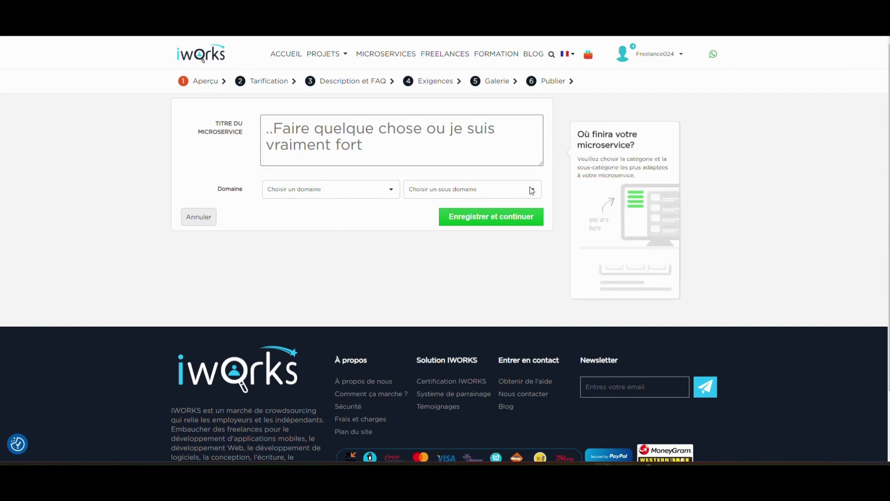
pyautogui.moveTo(376, 143)
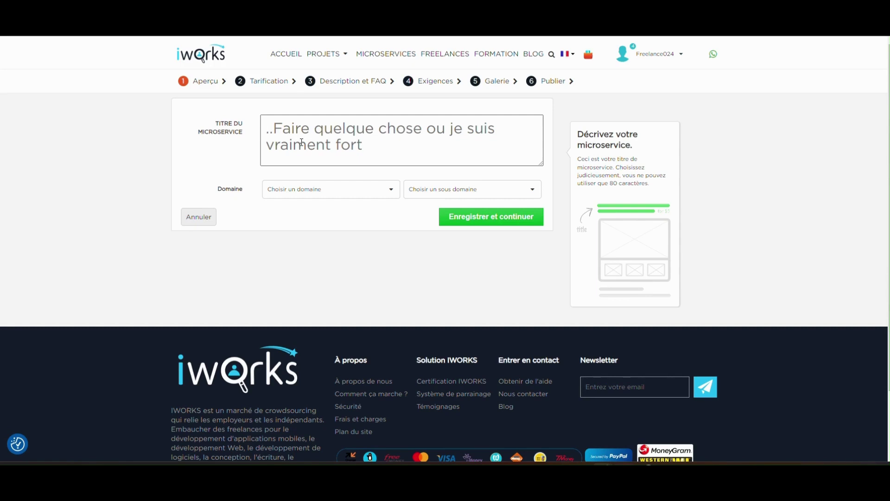
pyautogui.hotkey('ctrl', 'a')
pyautogui.press('BackSpace')
pyautogui.write('Deve')
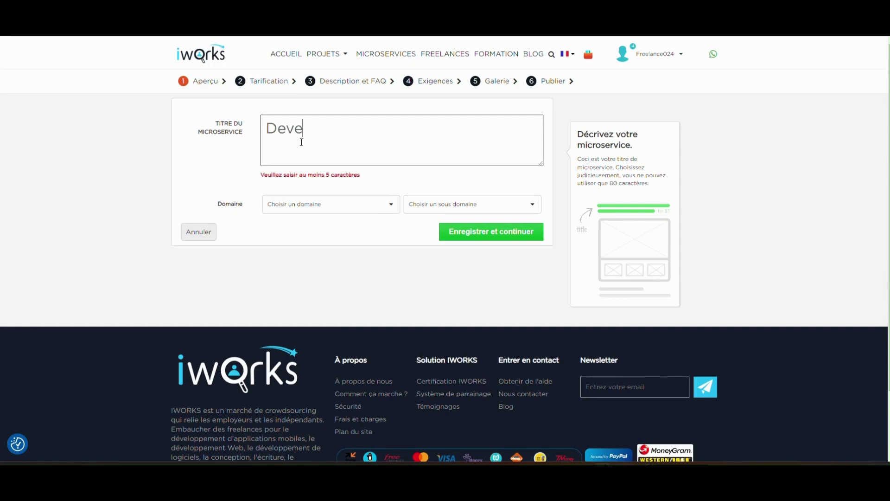
pyautogui.hotkey('ctrl', 'z')
pyautogui.hotkey('ctrl', 'z')
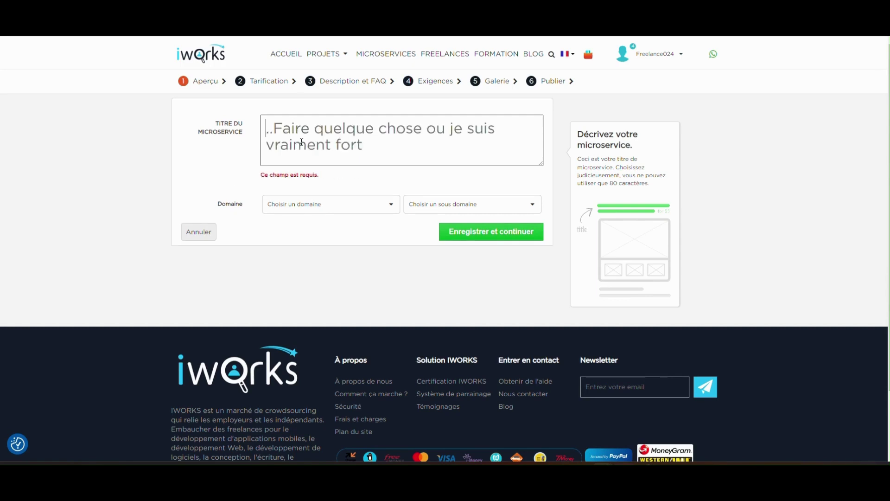
# - Enter "Je vais develloper votre site web" as the microservice title
pyautogui.hotkey('ctrl', 'a')
pyautogui.press('BackSpace')
pyautogui.write('Je vai')
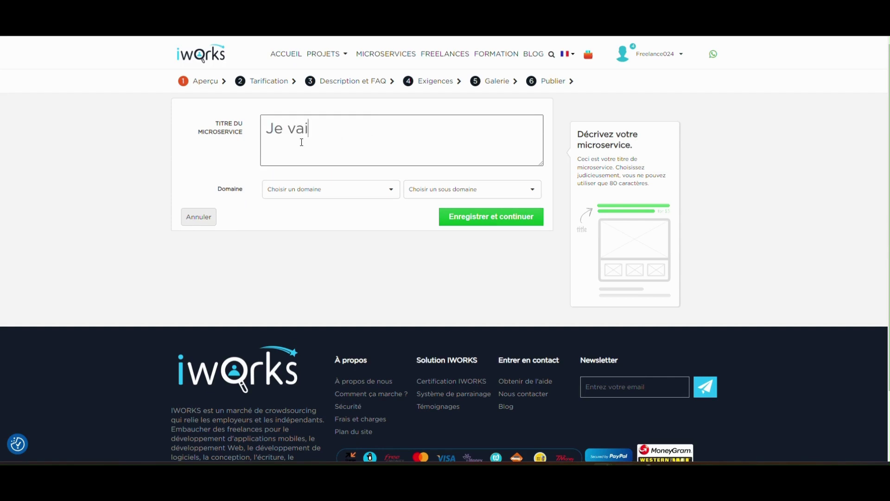
pyautogui.write('s develloper vott')
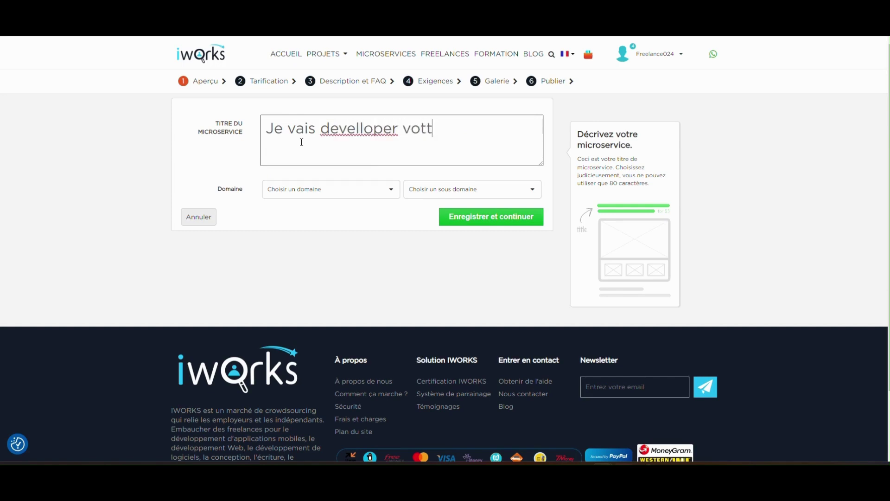
pyautogui.write('r')
pyautogui.press('BackSpace')
pyautogui.press('BackSpace')
pyautogui.press('BackSpace')
pyautogui.write('tr')
pyautogui.press('BackSpace')
pyautogui.write('e site web')
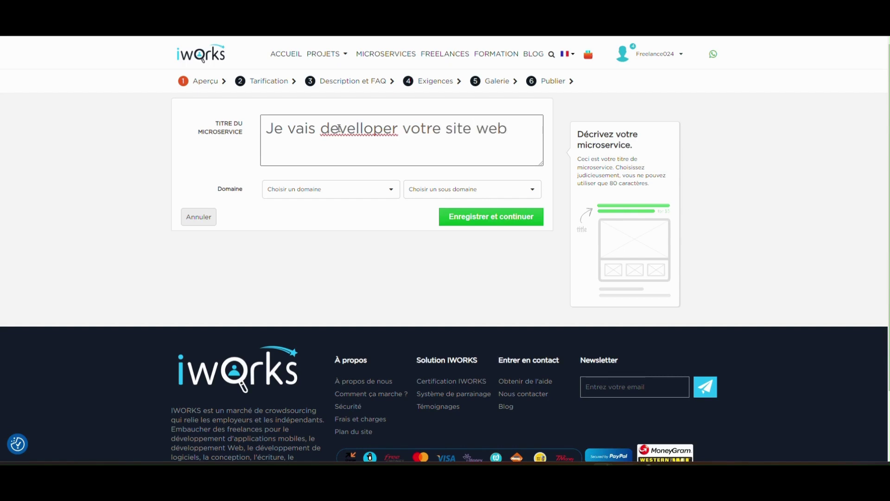
# - Correct the misspelled verb in the title so it reads "Je vais développe votre site web"
pyautogui.rightClick(339, 128)
pyautogui.click(377, 137)
pyautogui.write('b')
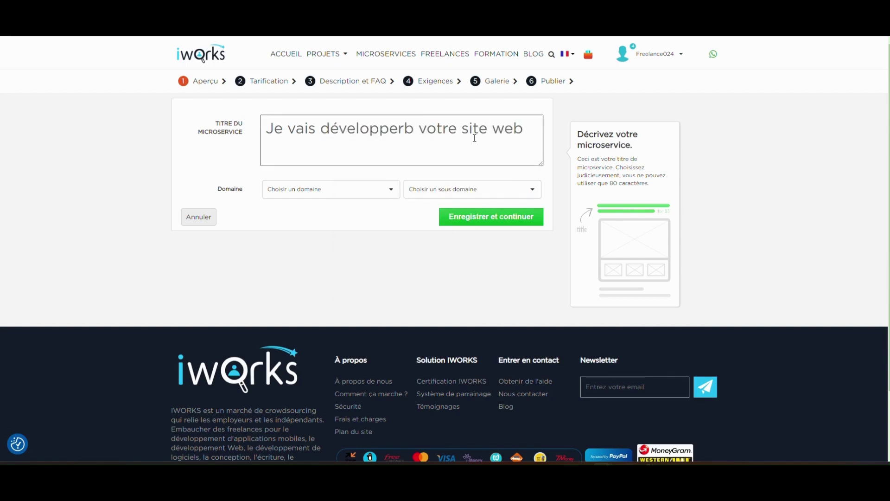
pyautogui.press('BackSpace')
pyautogui.press('BackSpace')
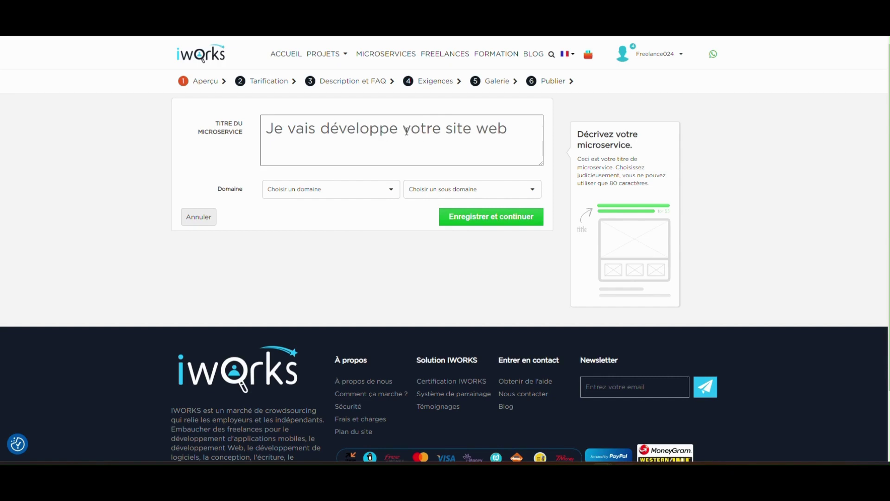
pyautogui.click(502, 127)
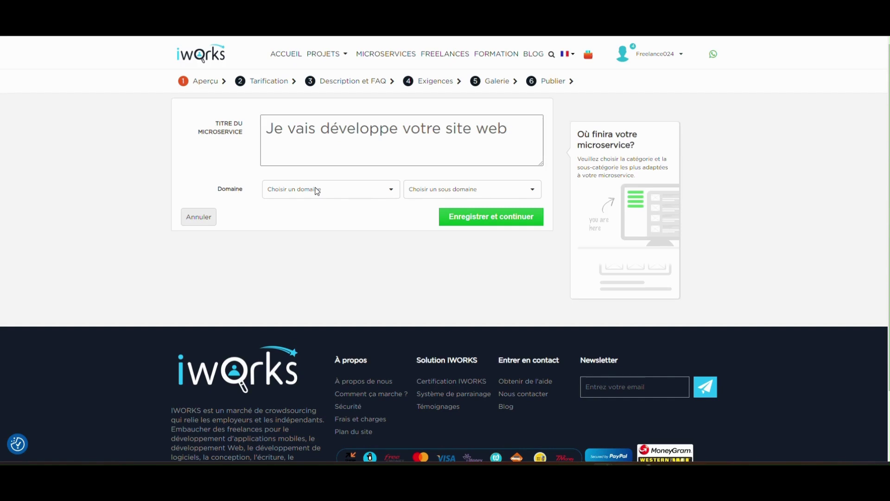
pyautogui.click(332, 193)
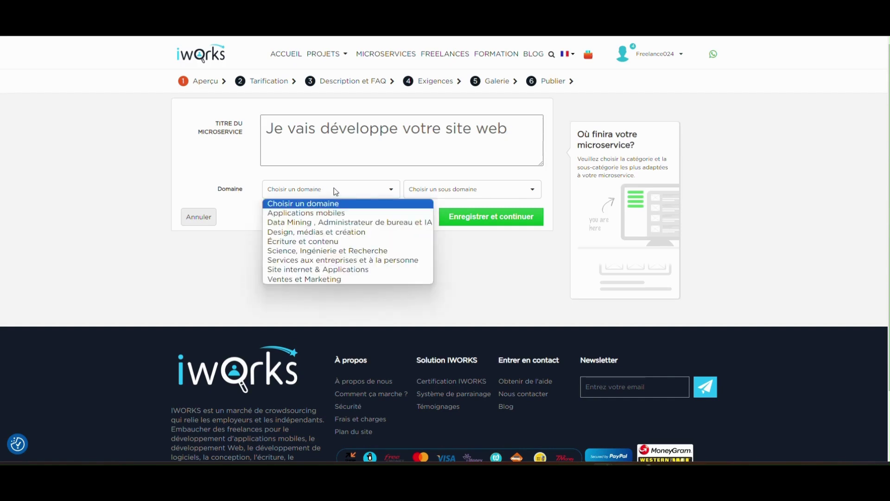
pyautogui.press('s')
pyautogui.press('d')
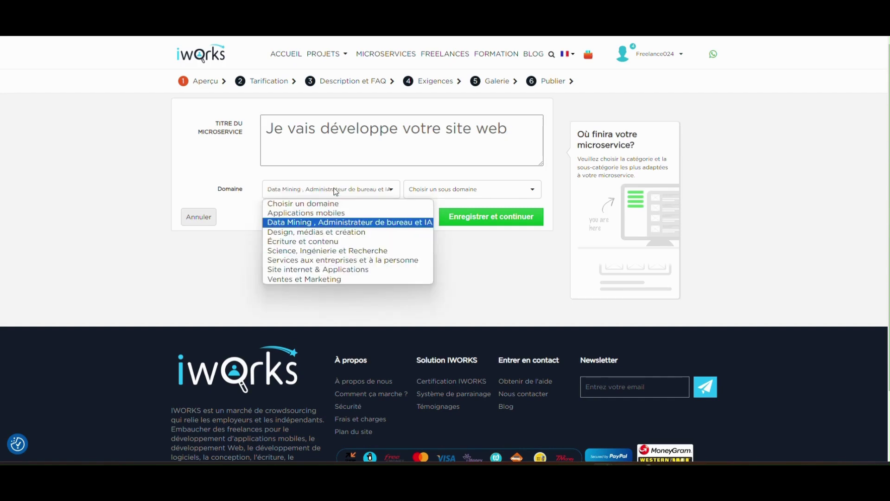
pyautogui.press('Down')
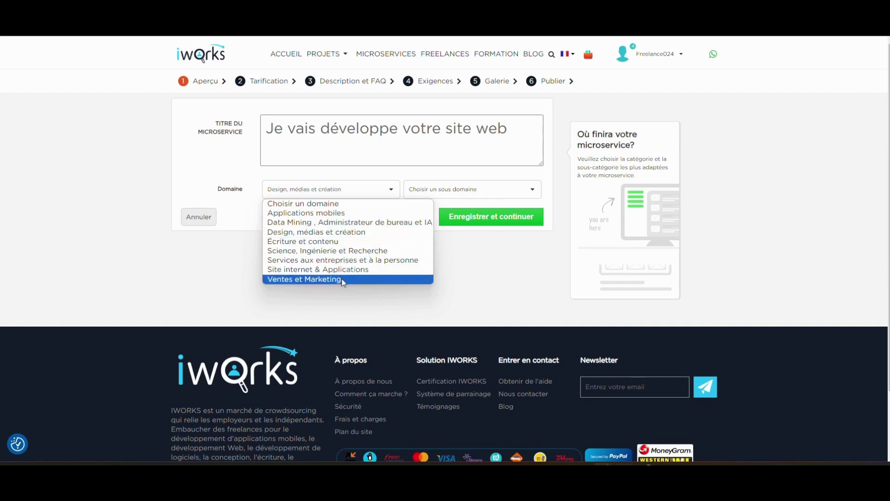
pyautogui.click(344, 261)
# - Set the domain to Site internet & Applications with subdomain Développement de site web, and save to continue to pricing
pyautogui.click(325, 189)
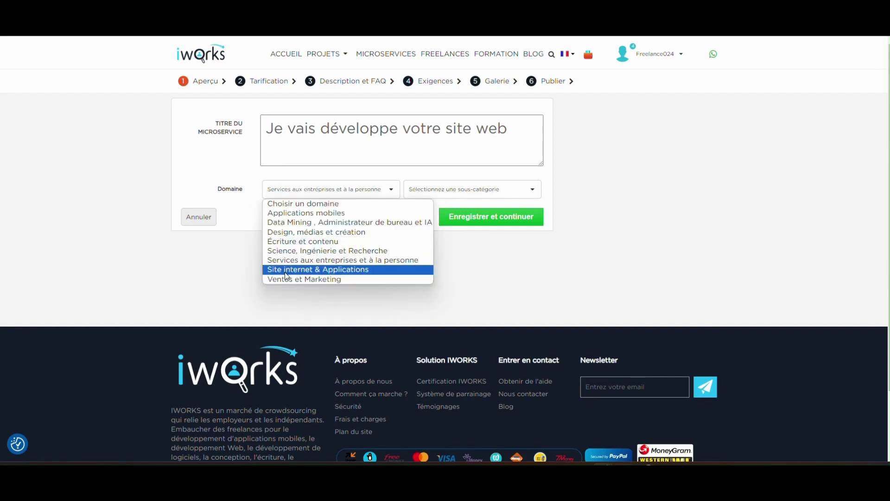
pyautogui.click(318, 269)
pyautogui.click(458, 194)
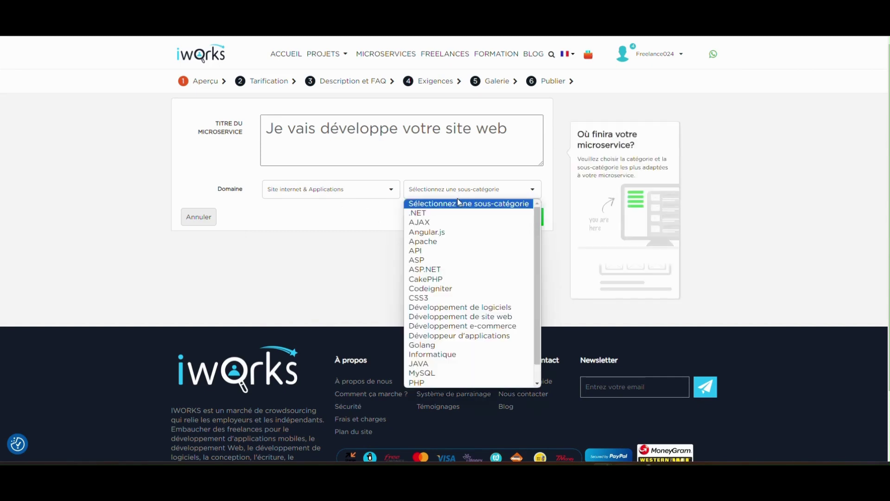
pyautogui.click(489, 317)
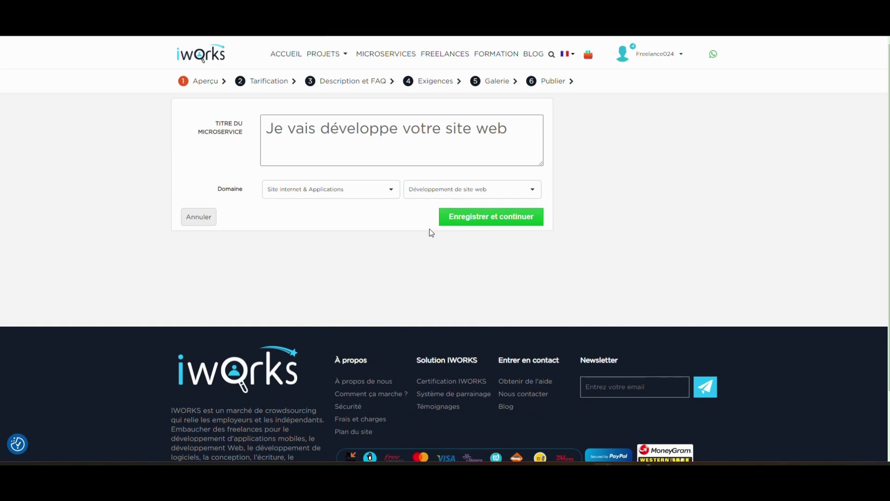
pyautogui.click(463, 226)
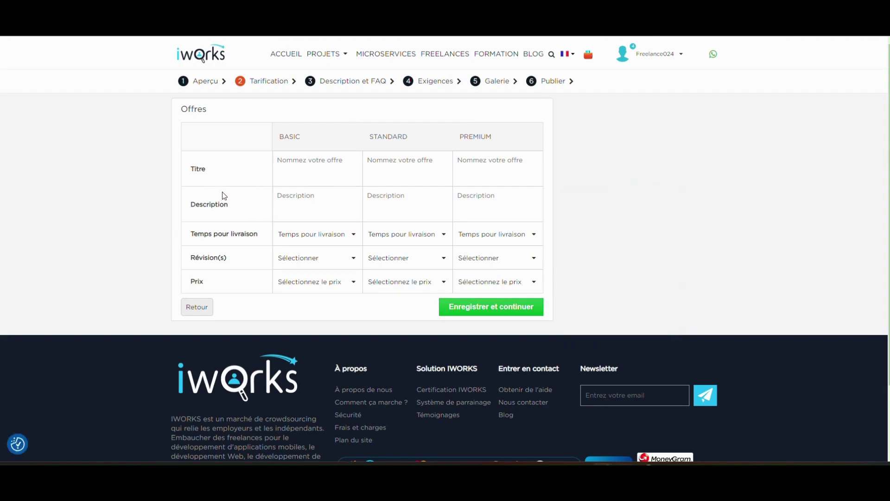
# - Examine the title, description and delivery time fields of the Basic, Standard and Premium offers
pyautogui.moveTo(312, 173)
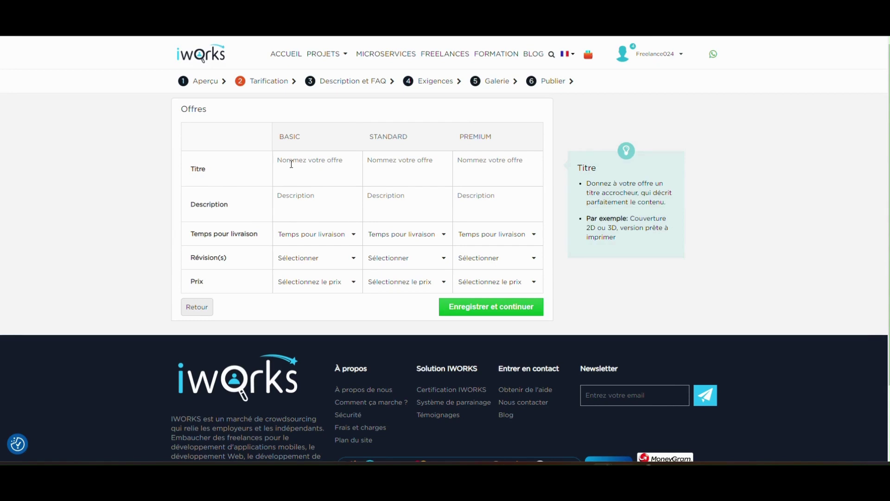
pyautogui.click(291, 164)
pyautogui.click(423, 160)
pyautogui.click(501, 166)
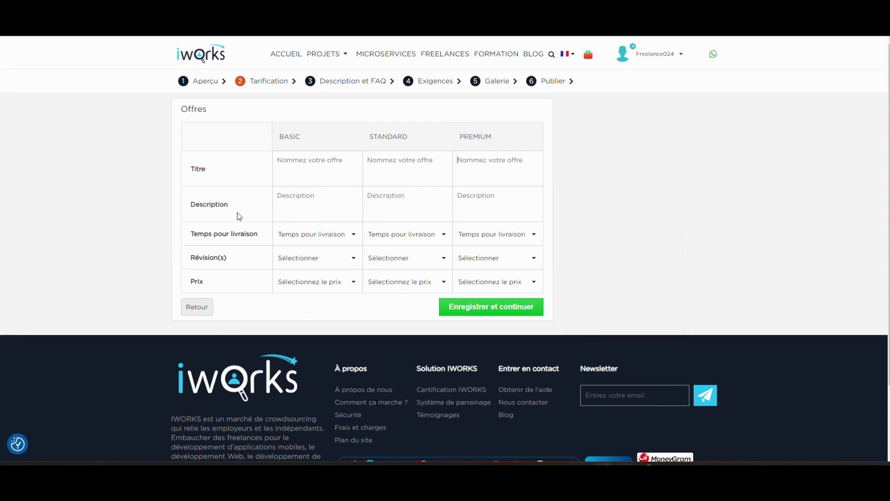
pyautogui.click(294, 199)
pyautogui.click(373, 192)
pyautogui.click(510, 215)
pyautogui.moveTo(283, 242)
pyautogui.click(325, 159)
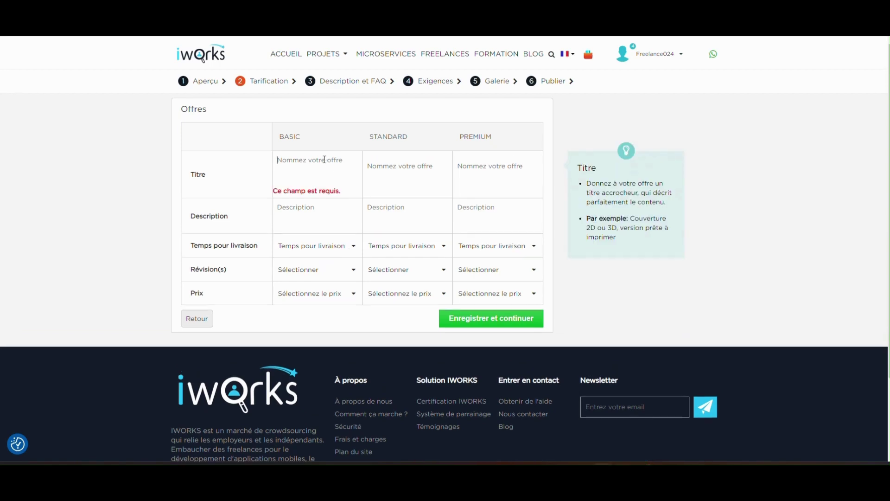
pyautogui.write('B')
pyautogui.press('BackSpace')
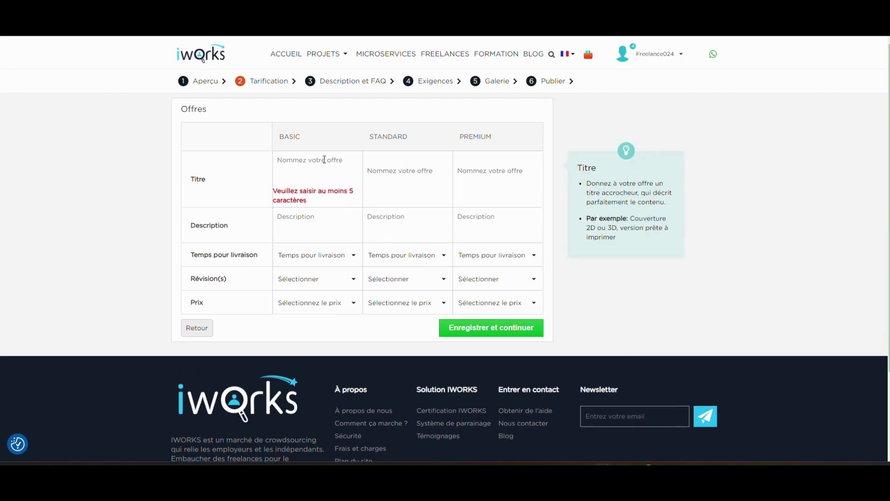
pyautogui.write('BASIC')
pyautogui.press('BackSpace')
pyautogui.press('BackSpace')
pyautogui.press('BackSpace')
pyautogui.press('BackSpace')
pyautogui.press('BackSpace')
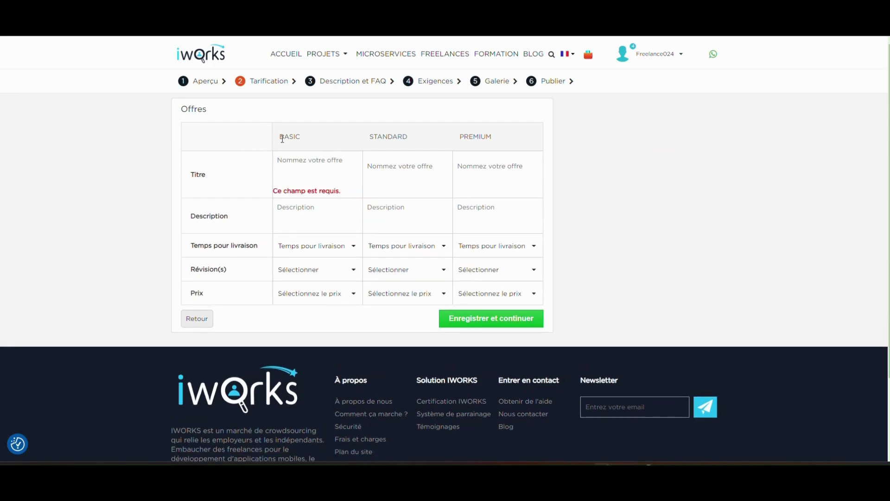
pyautogui.moveTo(281, 137); pyautogui.dragTo(316, 143)
pyautogui.click(367, 138)
pyautogui.moveTo(342, 174)
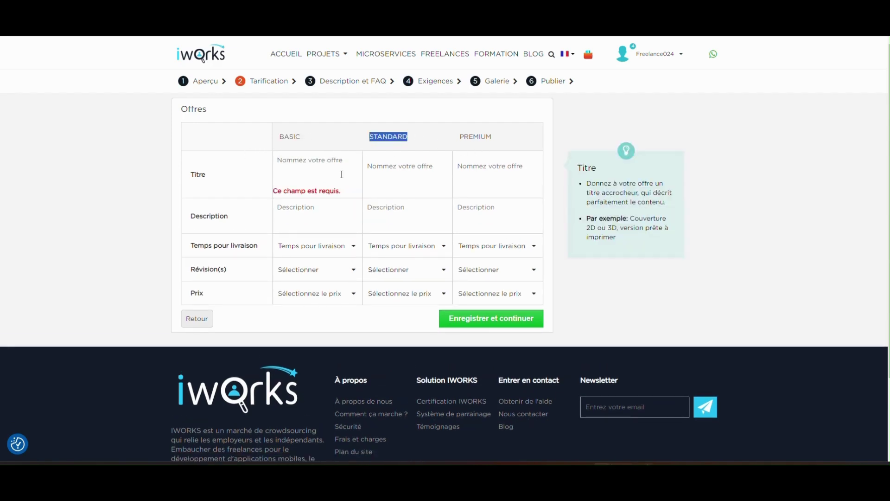
# - Title the three offers "BASIC", "STANDARD" and "PRENIUM" in their respective columns
pyautogui.click(317, 168)
pyautogui.write('B')
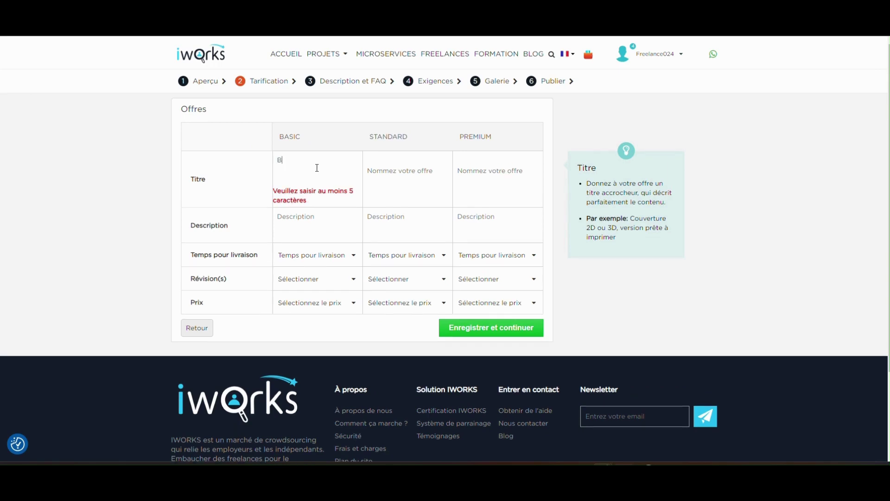
pyautogui.write('ASIC')
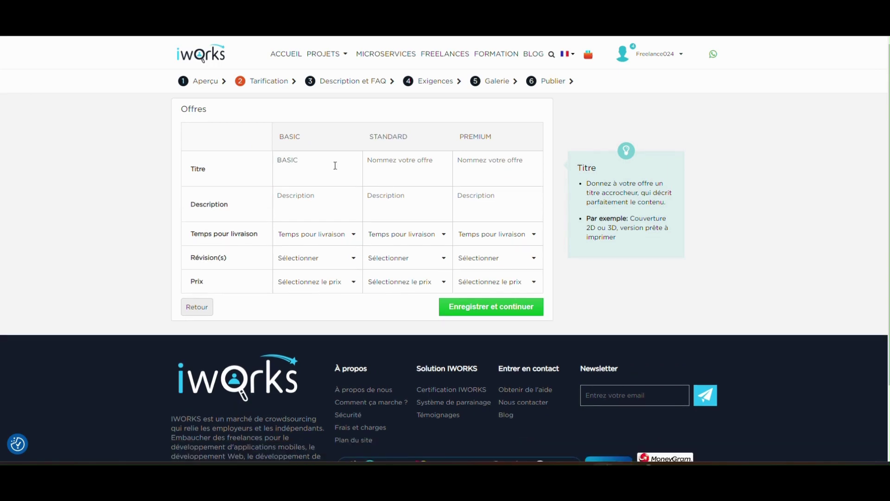
pyautogui.click(390, 161)
pyautogui.write('STANDARD')
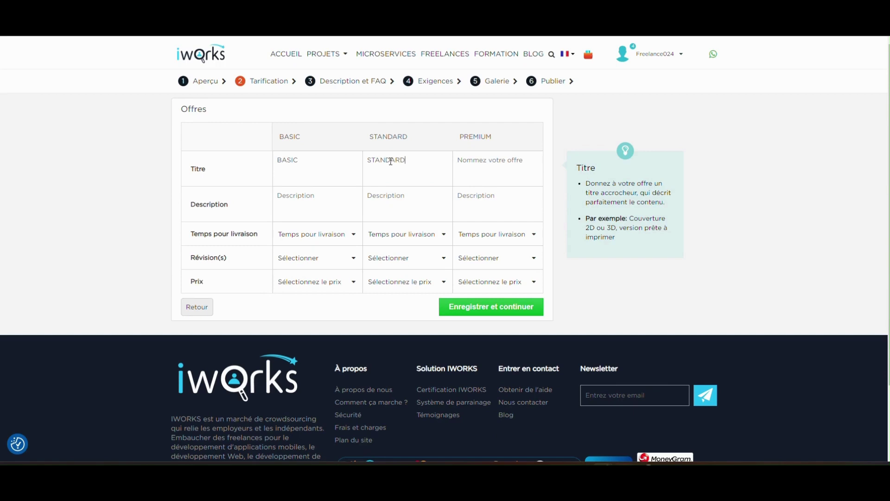
pyautogui.click(461, 170)
pyautogui.write('PREN')
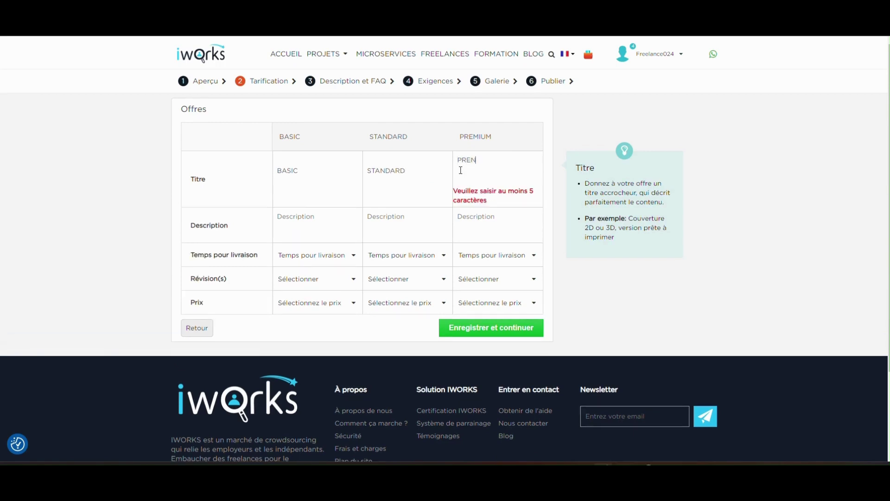
pyautogui.write('IUM')
# - Enter "Offre basic" as the description of the Basic offer
pyautogui.click(288, 195)
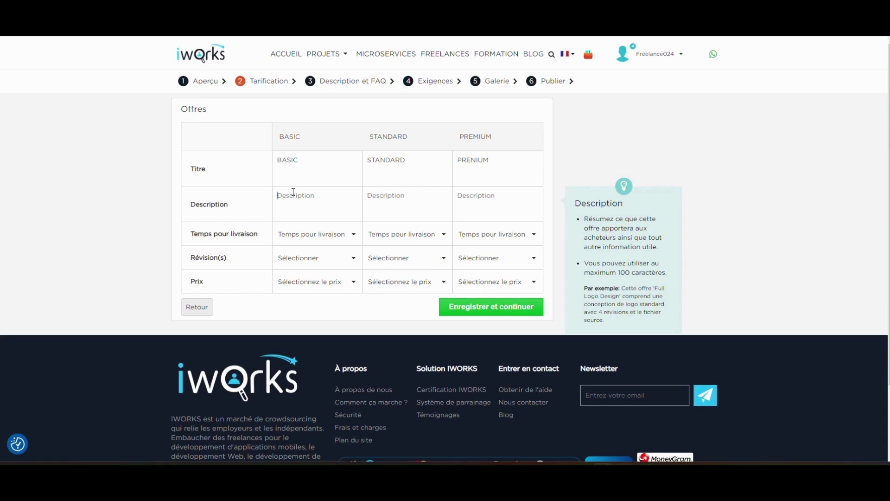
pyautogui.write('d')
pyautogui.press('BackSpace')
pyautogui.write('O')
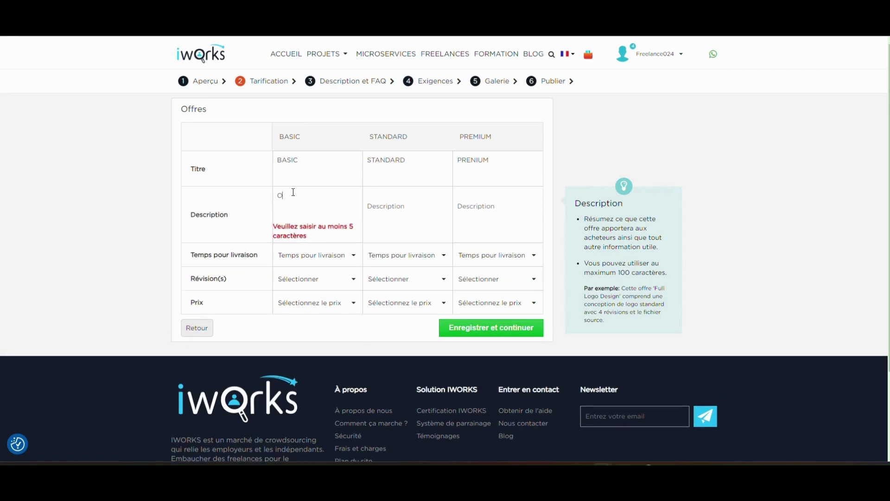
pyautogui.write('ffre basi')
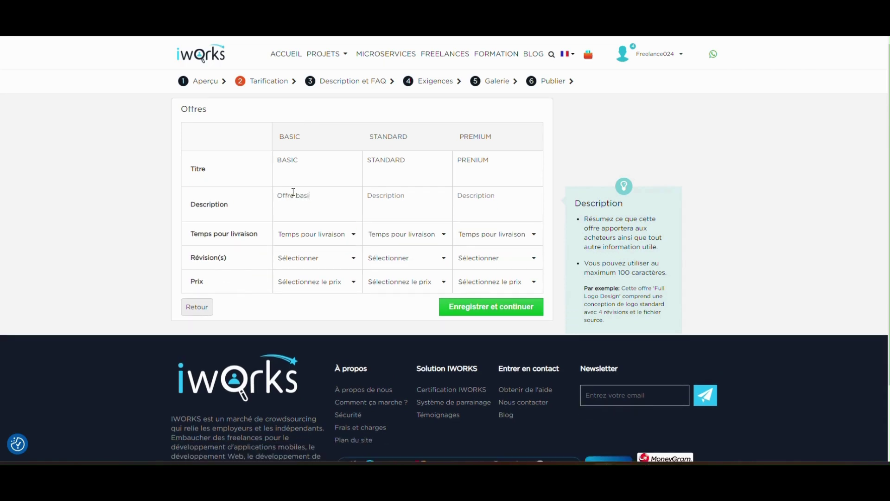
# - Reuse the word "Offre" to describe the Standard offer as "Offre standard" and the Premium offer as "Offre prenium"
pyautogui.moveTo(292, 197); pyautogui.dragTo(219, 215)
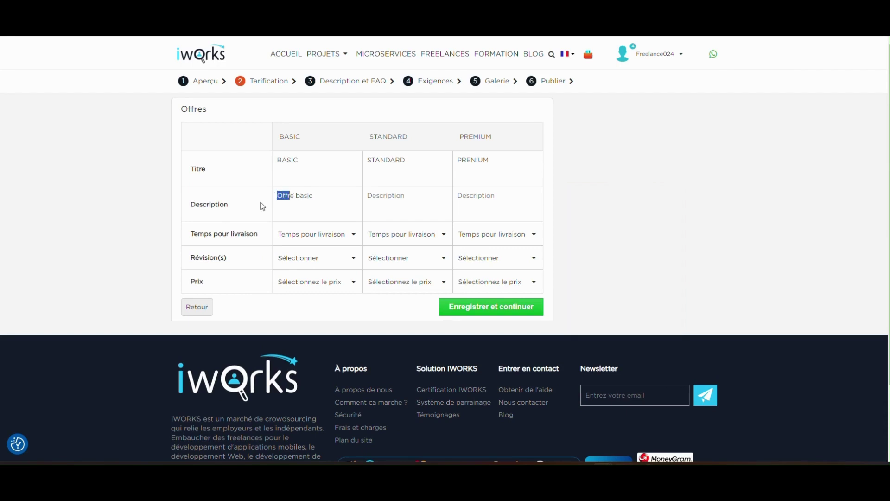
pyautogui.doubleClick(284, 195)
pyautogui.hotkey('ctrl', 'c')
pyautogui.click(422, 190)
pyautogui.hotkey('ctrl', 'v')
pyautogui.click(492, 194)
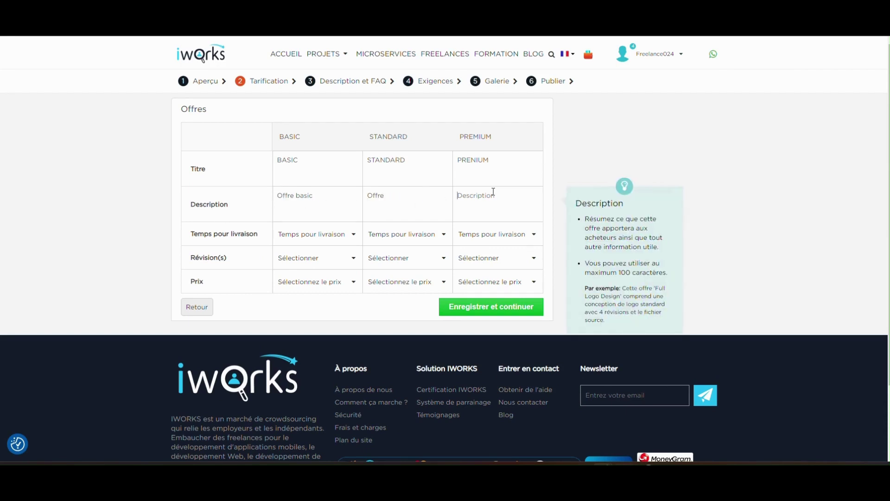
pyautogui.hotkey('ctrl', 'v')
pyautogui.click(415, 195)
pyautogui.write('stan')
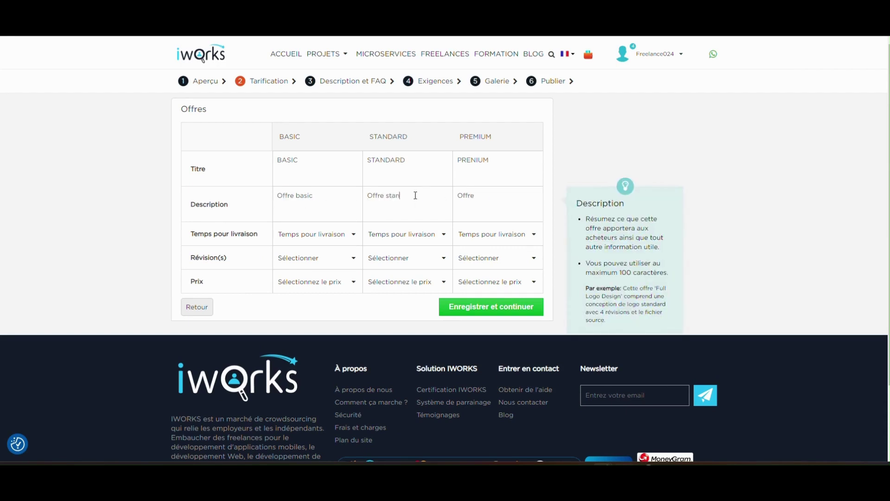
pyautogui.write('dard')
pyautogui.click(496, 204)
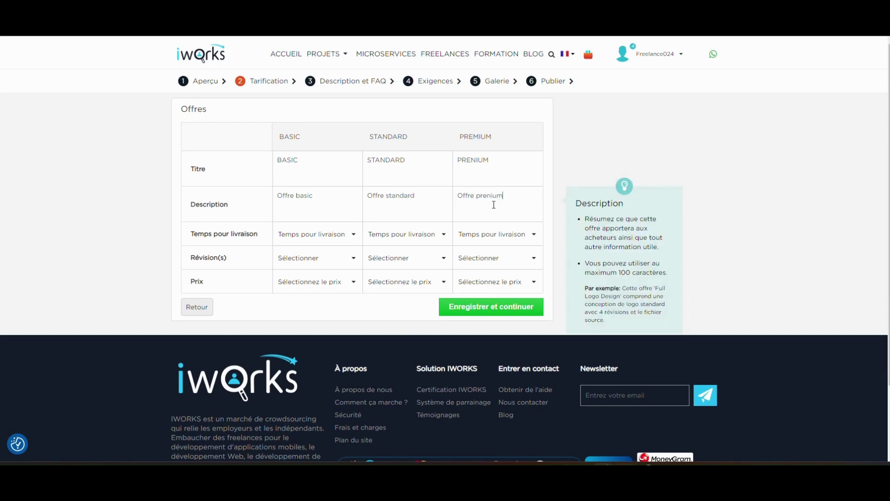
# - Set the delivery times to 4 jours for Basic, 7 jours for Standard and 12 jours for Premium
pyautogui.click(351, 238)
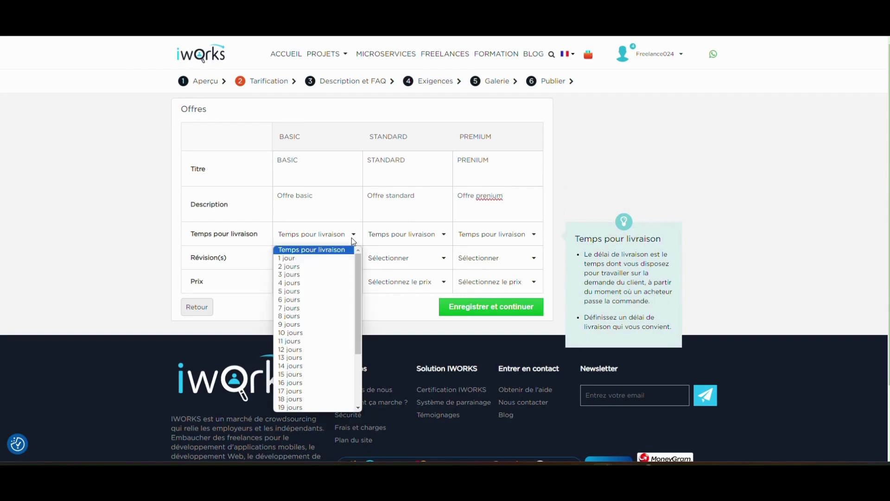
pyautogui.click(299, 282)
pyautogui.click(406, 234)
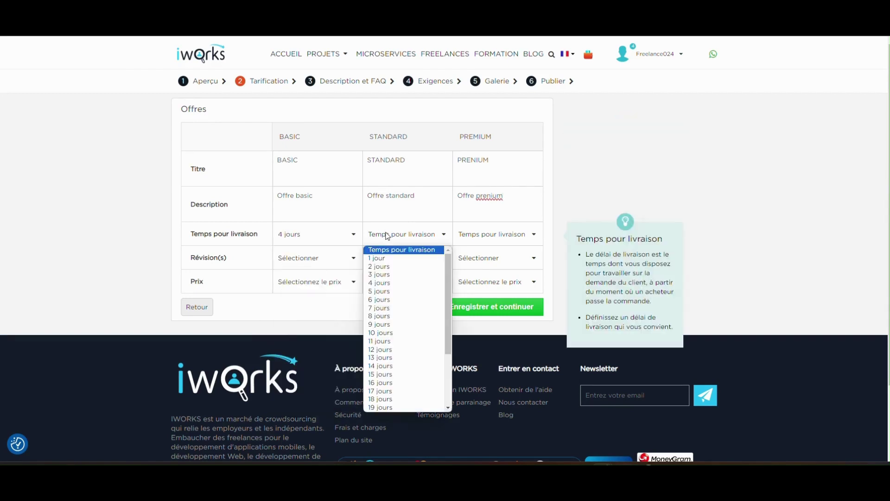
pyautogui.click(403, 308)
pyautogui.click(529, 234)
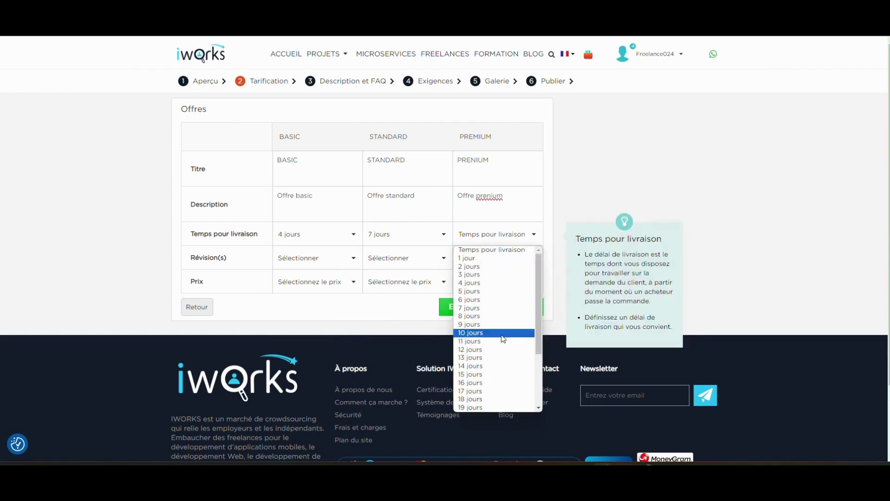
pyautogui.click(504, 333)
pyautogui.click(503, 232)
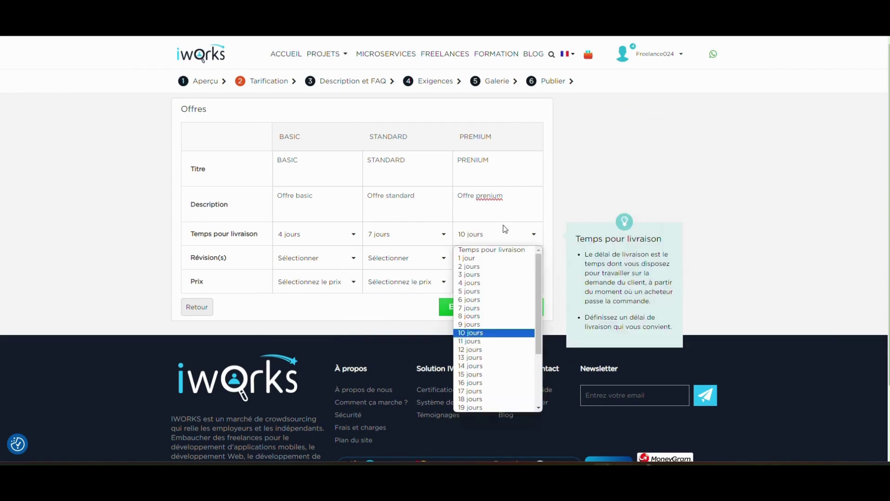
pyautogui.click(486, 333)
# - Set the number of revisions to 1 for Basic, 4 for Standard and 6 for Premium
pyautogui.click(345, 258)
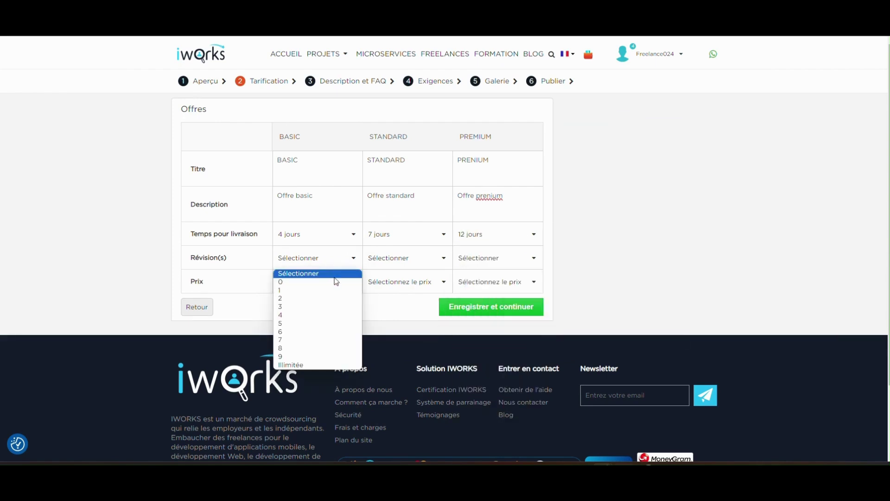
pyautogui.click(323, 290)
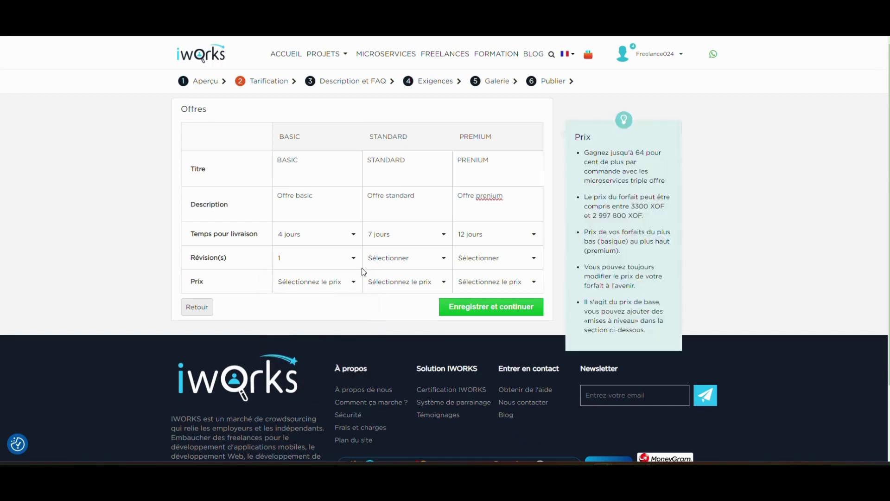
pyautogui.click(410, 257)
pyautogui.click(401, 315)
pyautogui.click(497, 260)
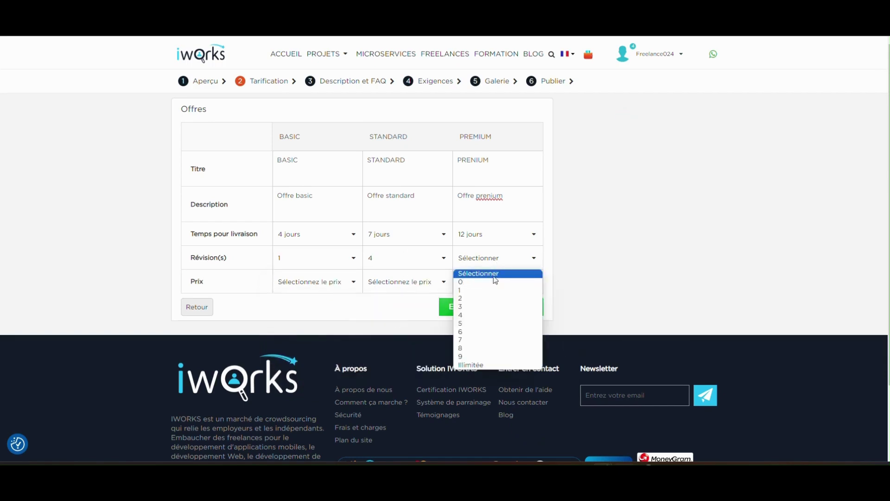
pyautogui.click(487, 332)
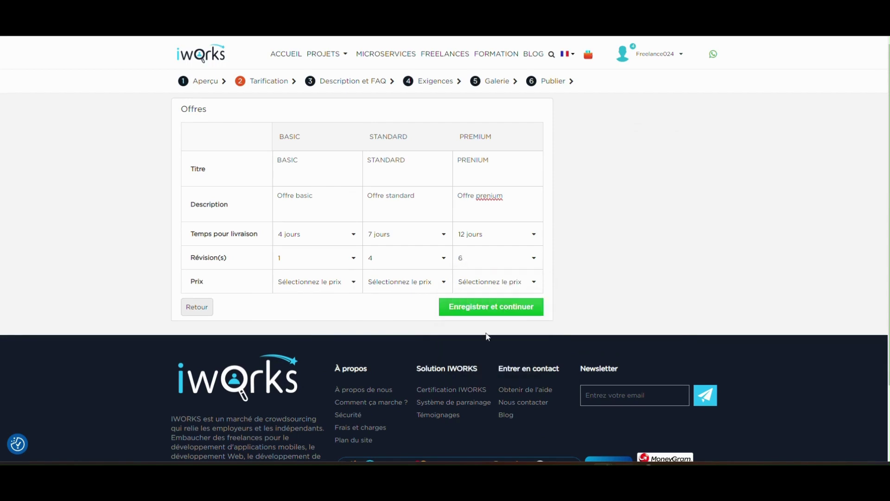
# - Price the Basic, Standard and Premium offers at 6600, 13200 and 23000 FCFA respectively, and save to continue to the description
pyautogui.click(331, 288)
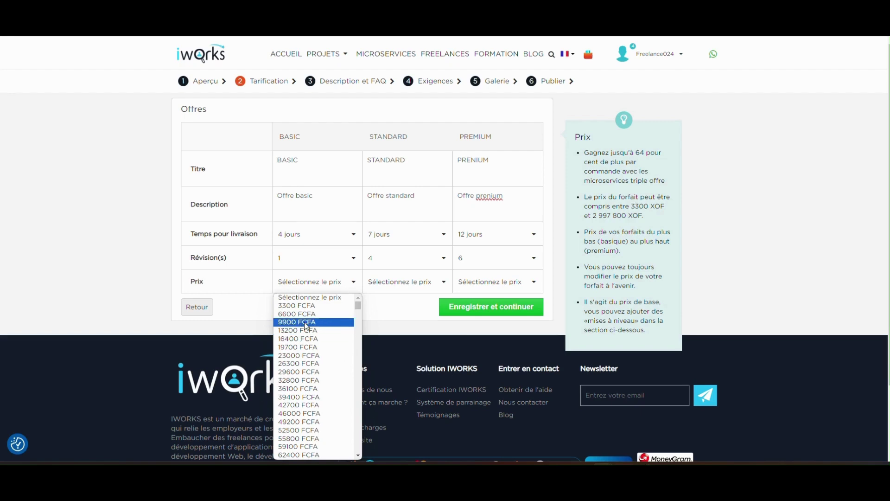
pyautogui.click(315, 314)
pyautogui.click(403, 290)
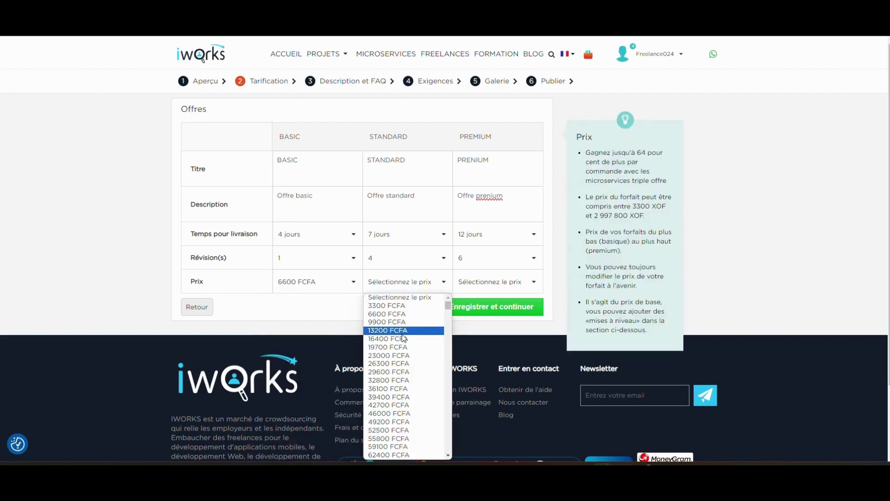
pyautogui.click(403, 330)
pyautogui.click(493, 281)
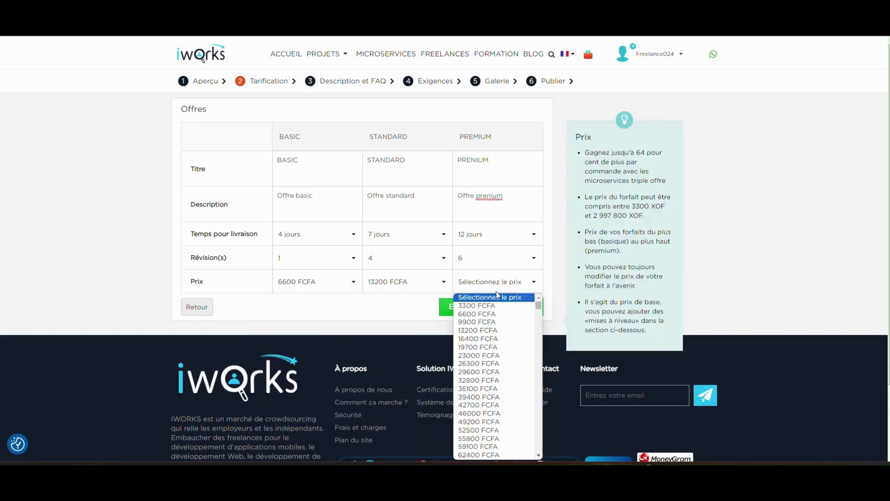
pyautogui.click(484, 356)
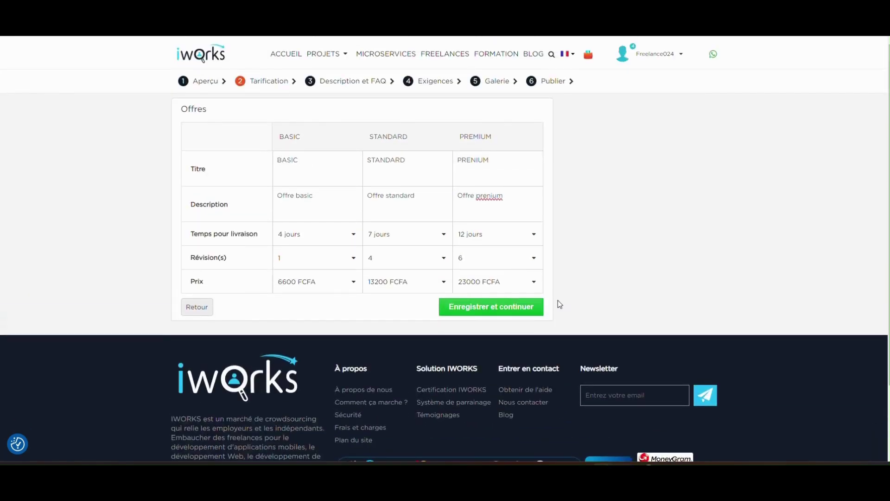
pyautogui.click(495, 308)
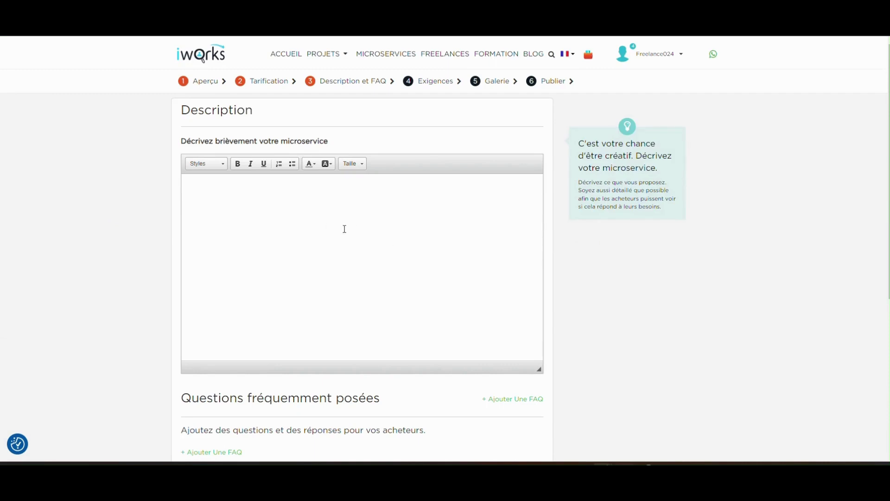
# - Describe the microservice as "On devellope votre site web" without adding any FAQ, and save to continue to the requirements
pyautogui.write('n devellope votre site web')
pyautogui.scroll(-4, 166, 232)
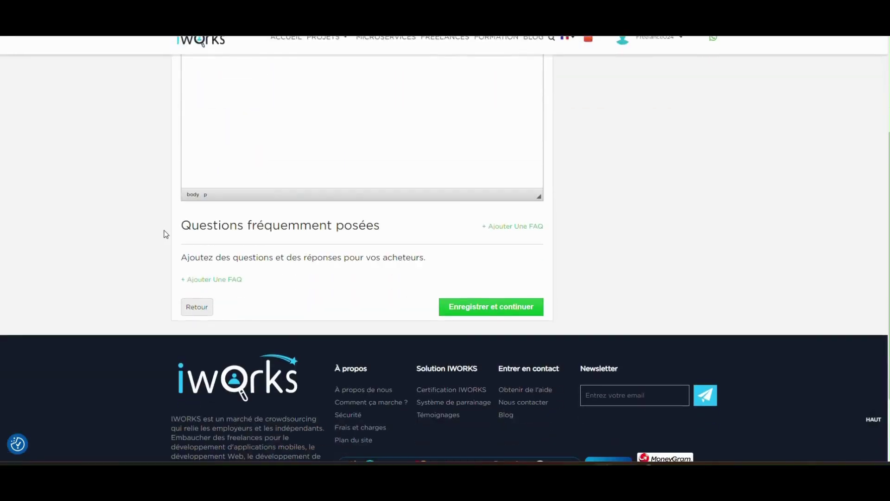
pyautogui.scroll(4, 199, 253)
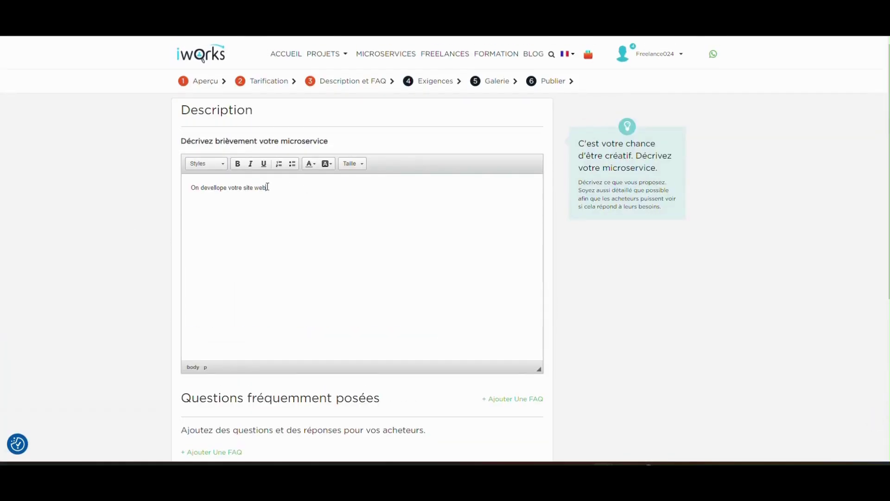
pyautogui.click(220, 188)
pyautogui.scroll(-5, 336, 214)
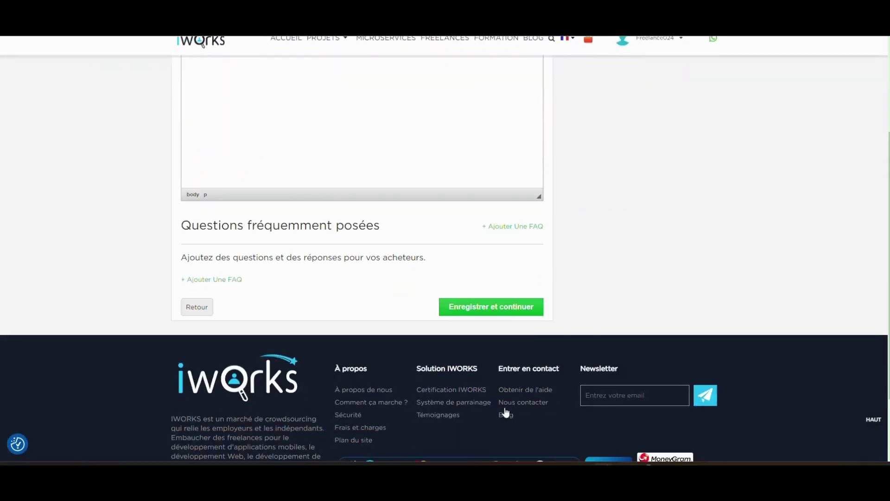
pyautogui.click(489, 309)
pyautogui.scroll(2, 397, 347)
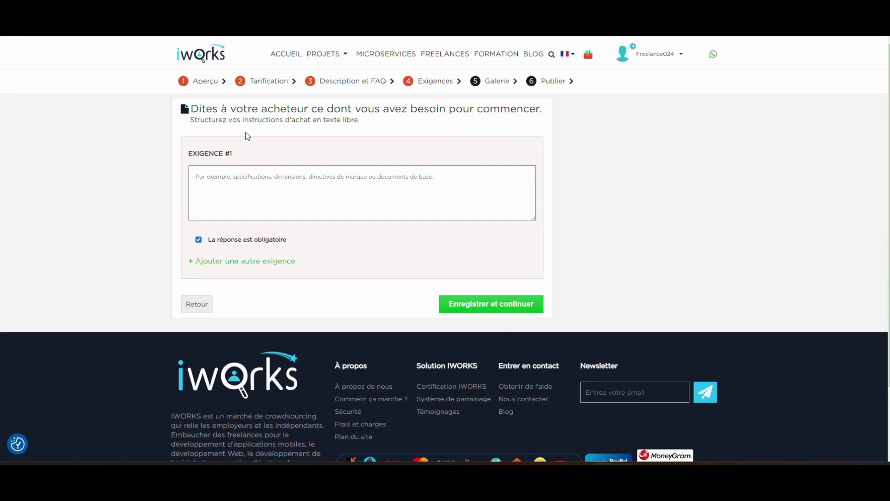
# - Enter "maquette, cahier de charge" as the first buyer requirement, and save to continue to the gallery
pyautogui.click(219, 205)
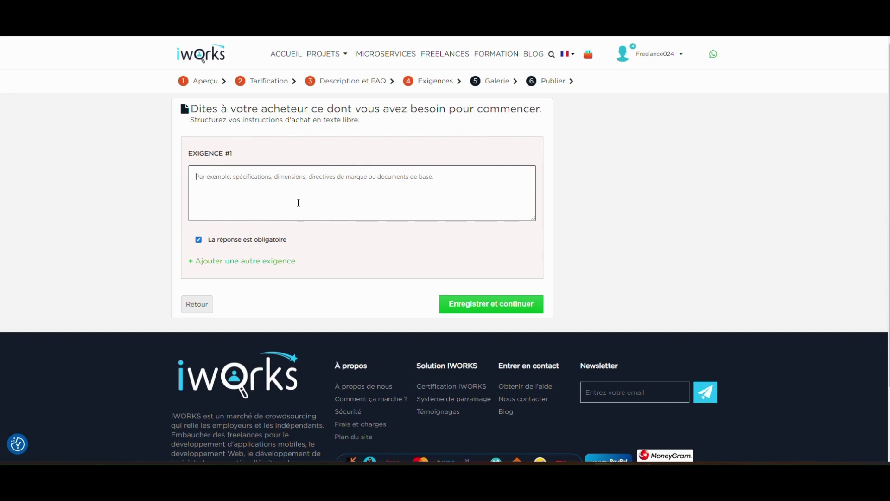
pyautogui.write('maquette')
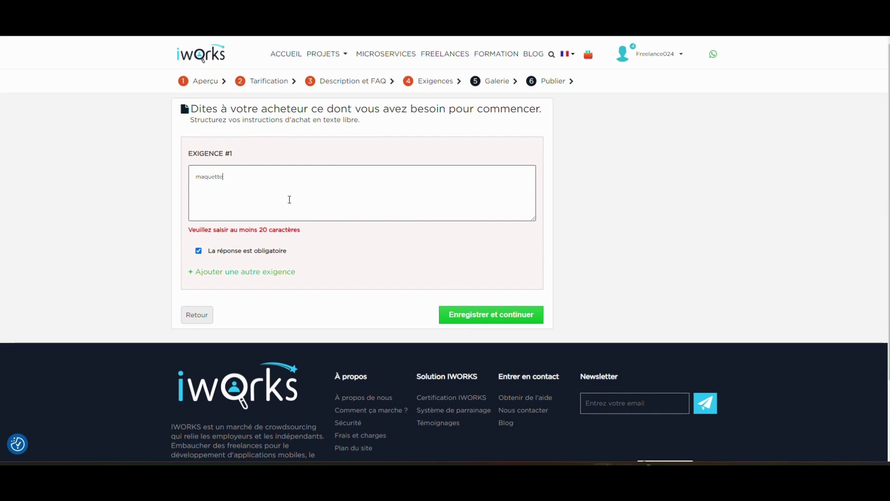
pyautogui.hotkey('ctrl', 'a')
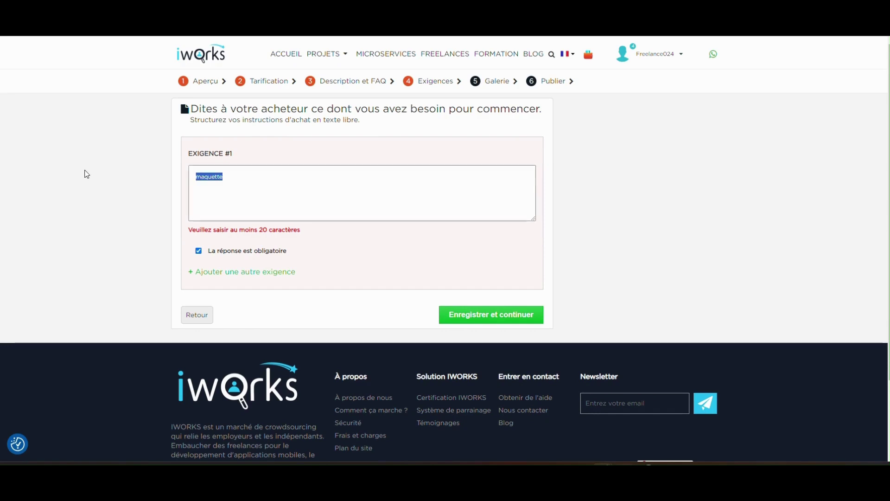
pyautogui.press('BackSpace')
pyautogui.write('ma')
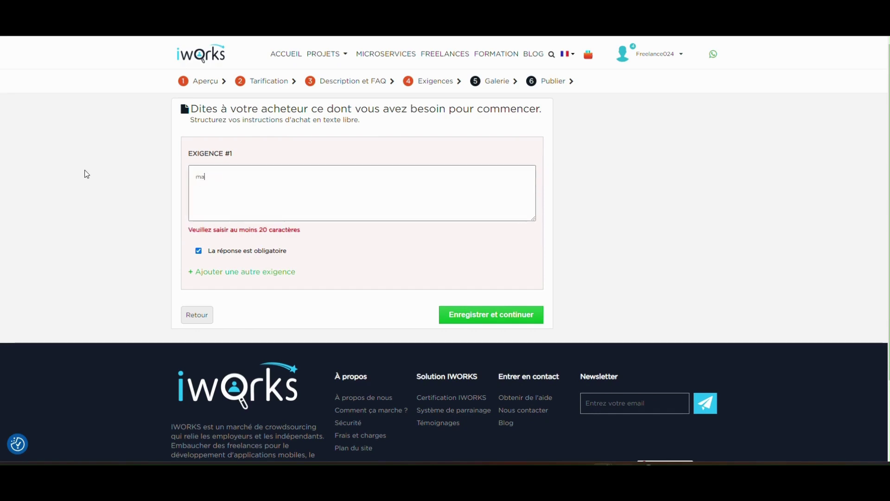
pyautogui.write('quette, ')
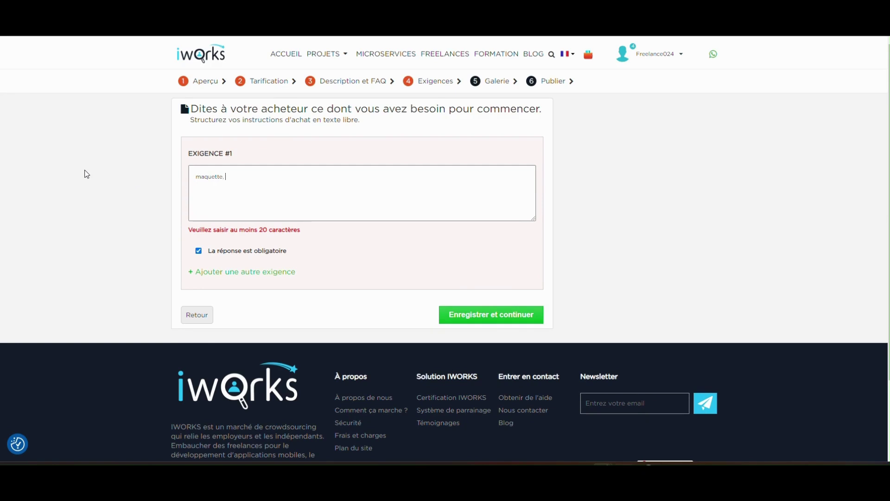
pyautogui.write('cahier de charge')
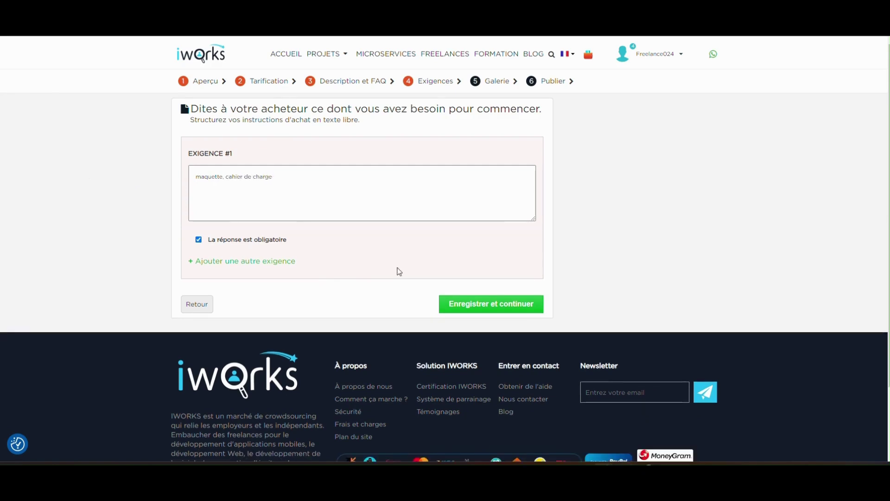
pyautogui.click(486, 305)
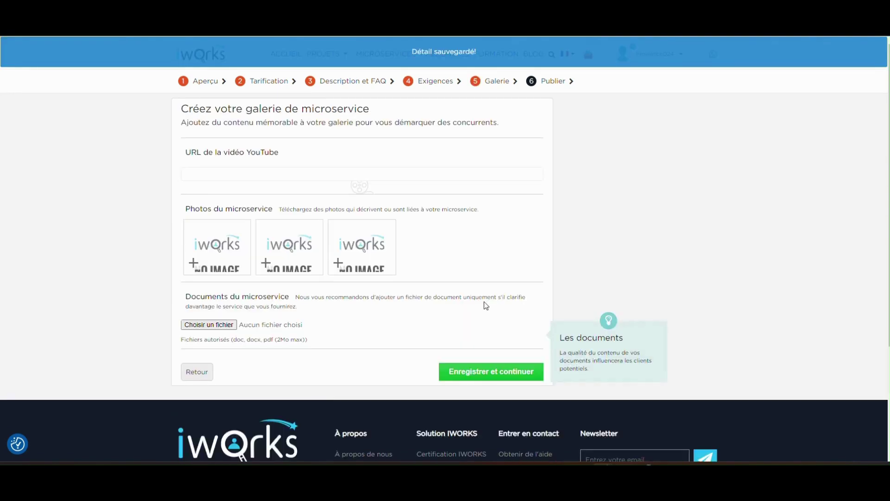
pyautogui.scroll(-2, 486, 304)
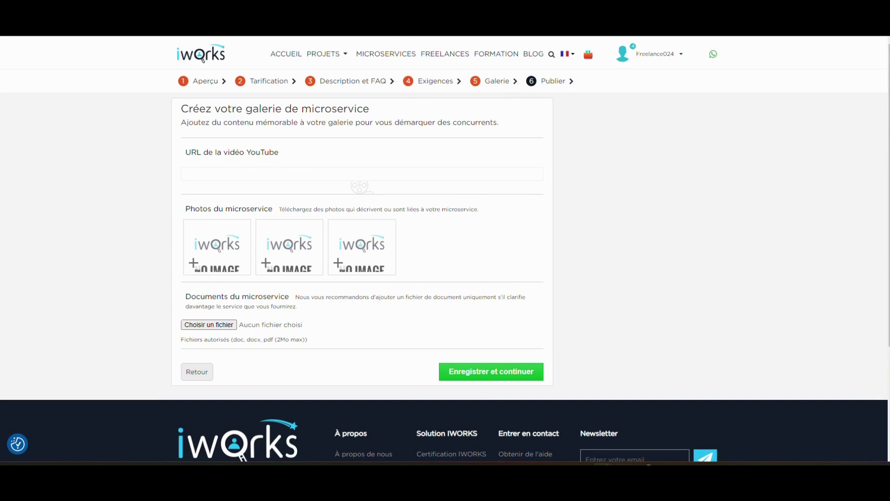
pyautogui.moveTo(226, 222)
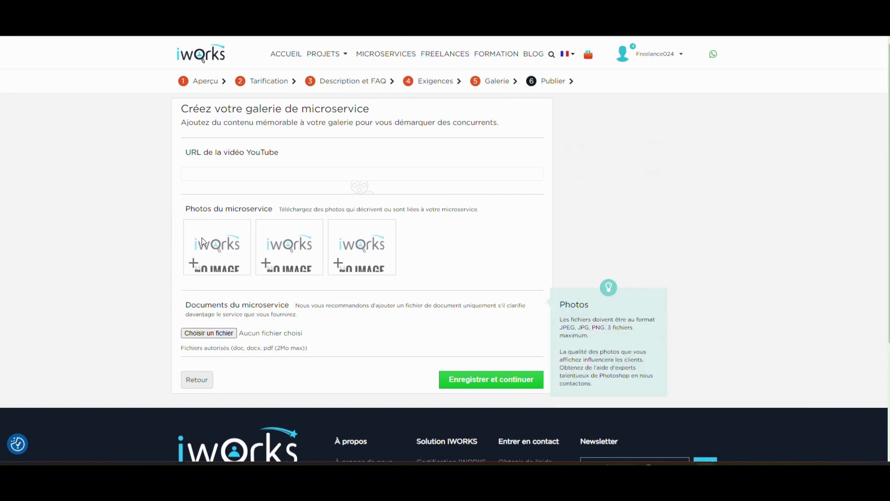
pyautogui.click(193, 266)
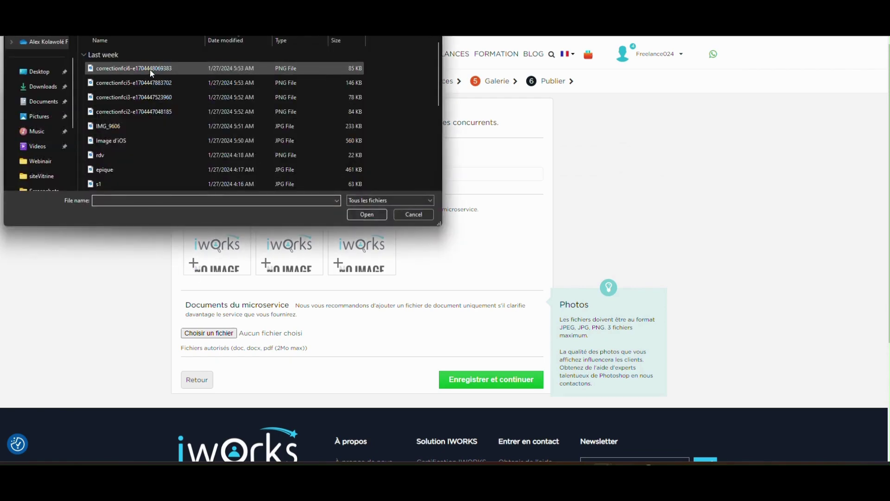
pyautogui.click(13, 86)
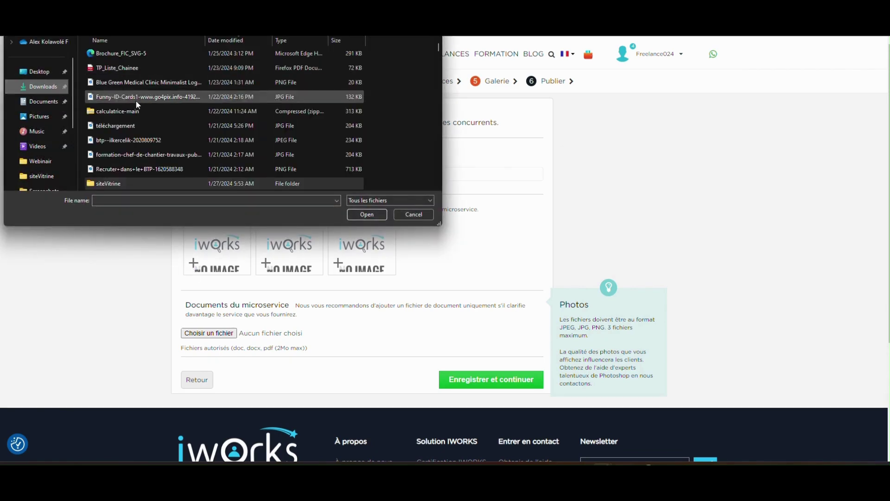
pyautogui.click(148, 69)
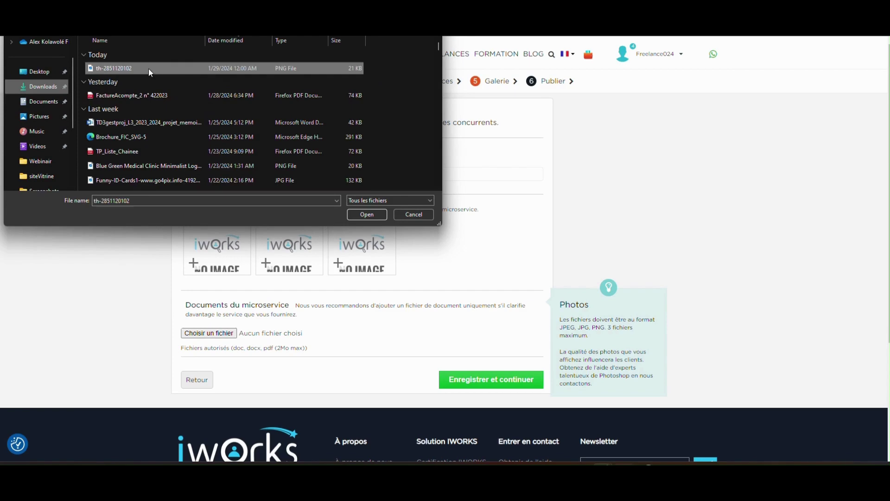
pyautogui.click(366, 213)
pyautogui.scroll(-2, 365, 211)
pyautogui.scroll(2, 438, 310)
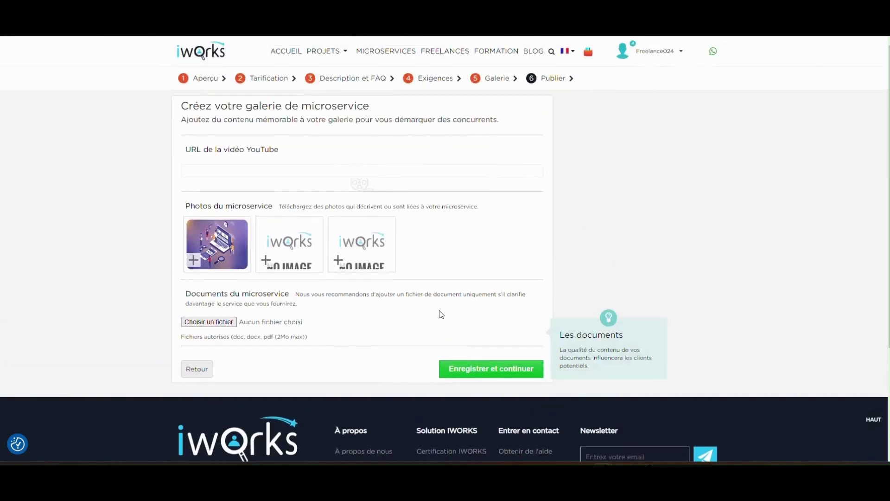
# - Save the gallery, then publish the microservice and accept the confirmation
pyautogui.click(472, 375)
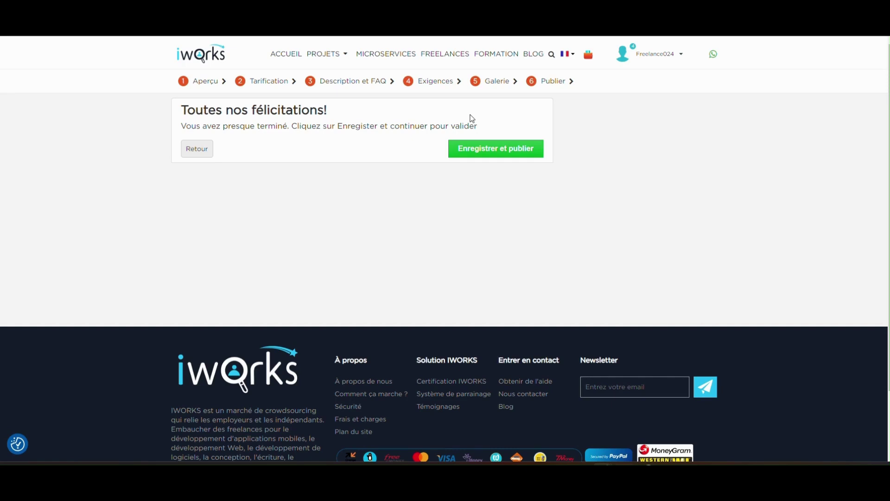
pyautogui.click(481, 158)
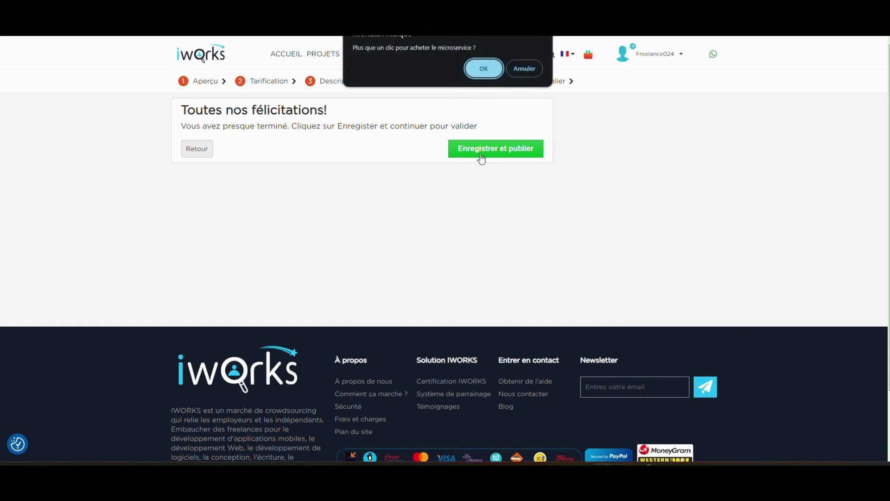
pyautogui.click(484, 69)
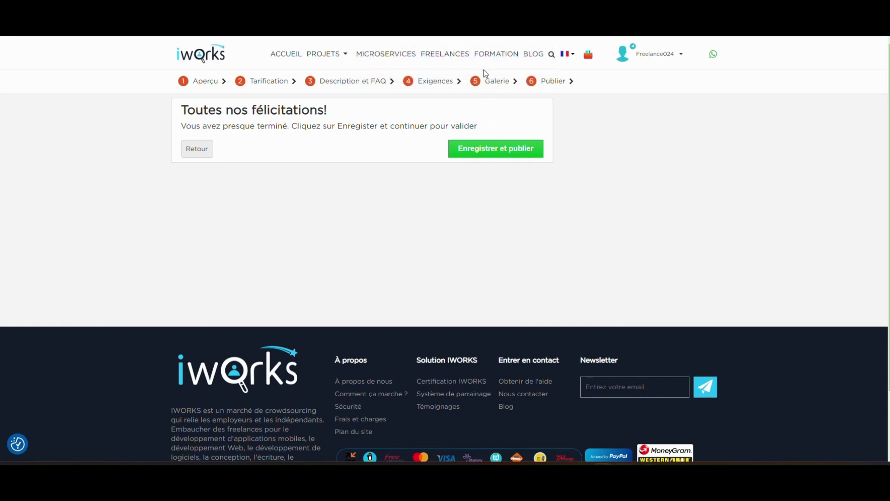